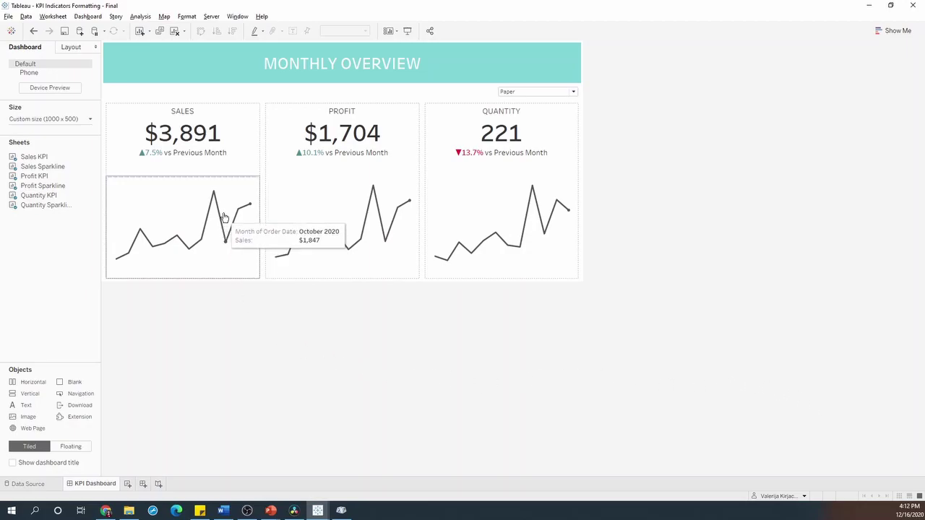
- Go to the Sales KPI worksheet in the Starter workbook, showing 3,891 and 7.5%
left_click(231, 130)
- Set the Sub-Category filter to Storage so the KPI shows 10,201 and -14.4%
left_click(263, 122)
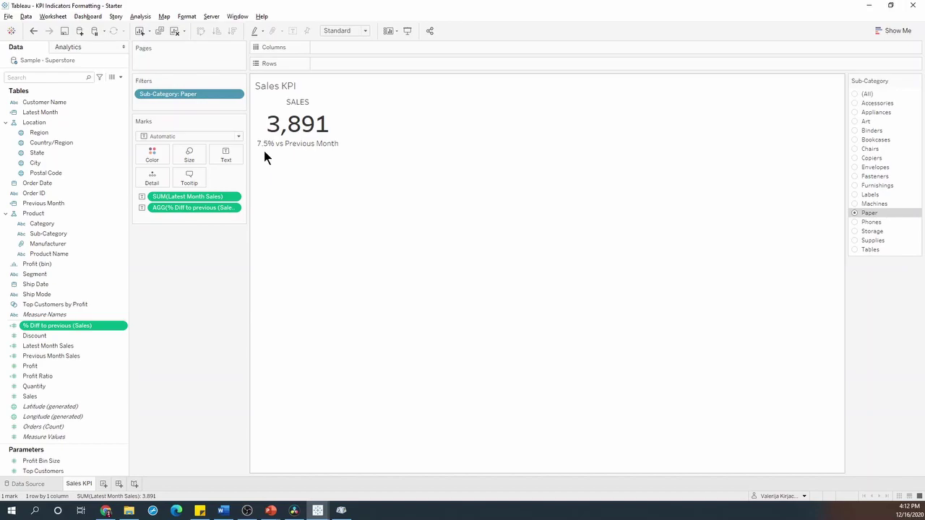
left_click(855, 223)
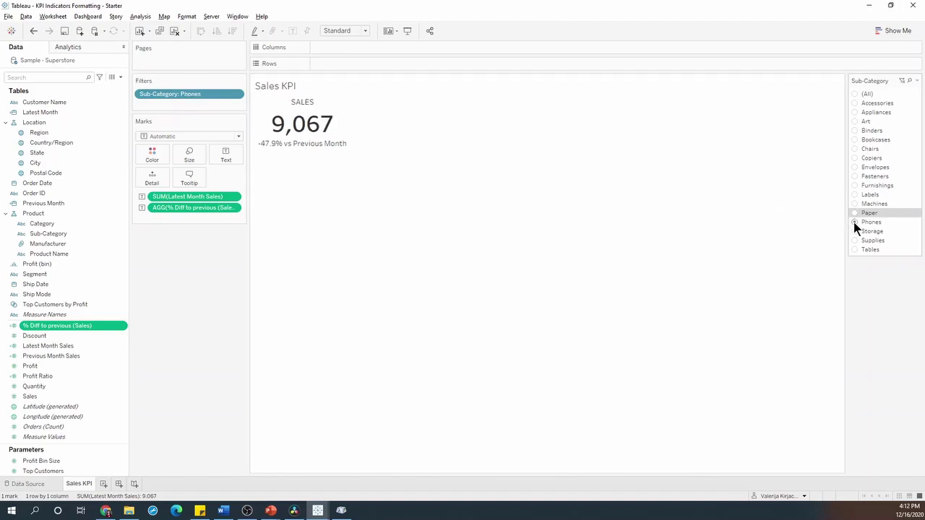
left_click(855, 231)
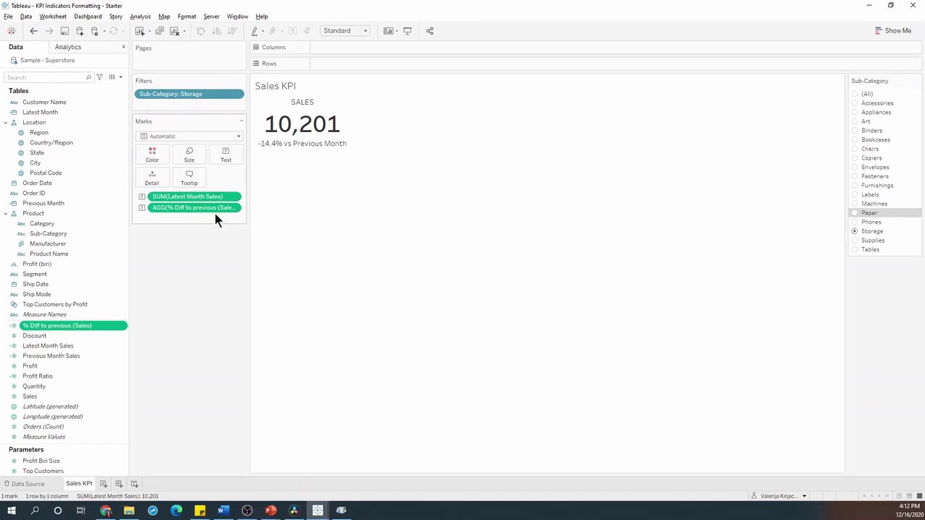
- Switch the default number format of % Diff to previous (Sales) to Custom 0.0%
left_click(123, 327)
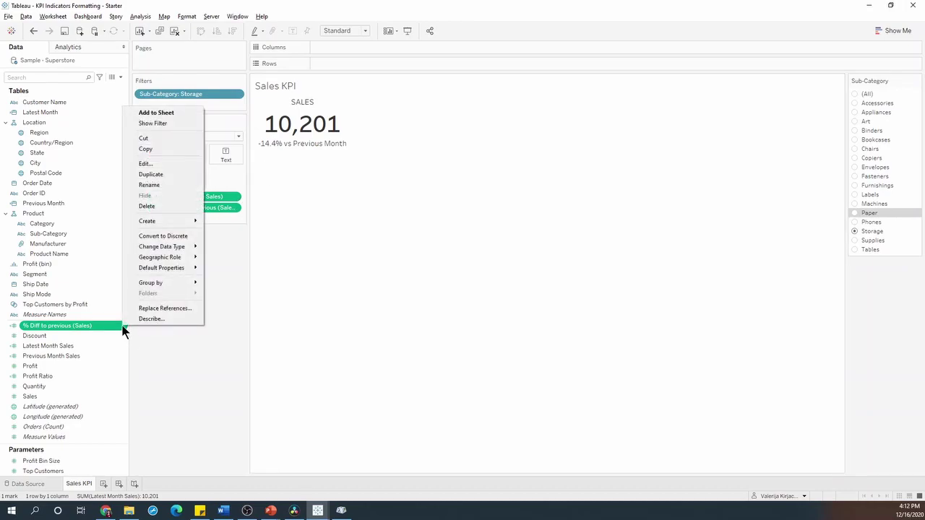
mouse_move(139, 272)
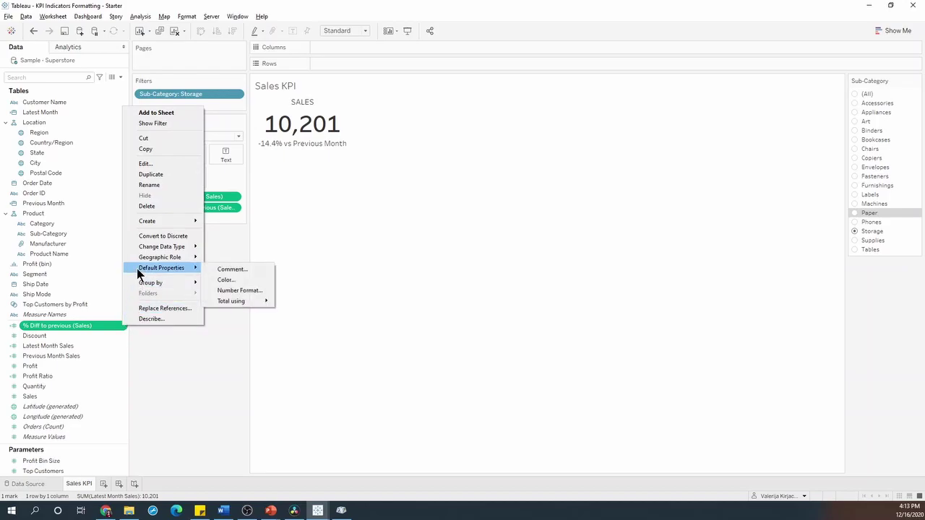
left_click(214, 289)
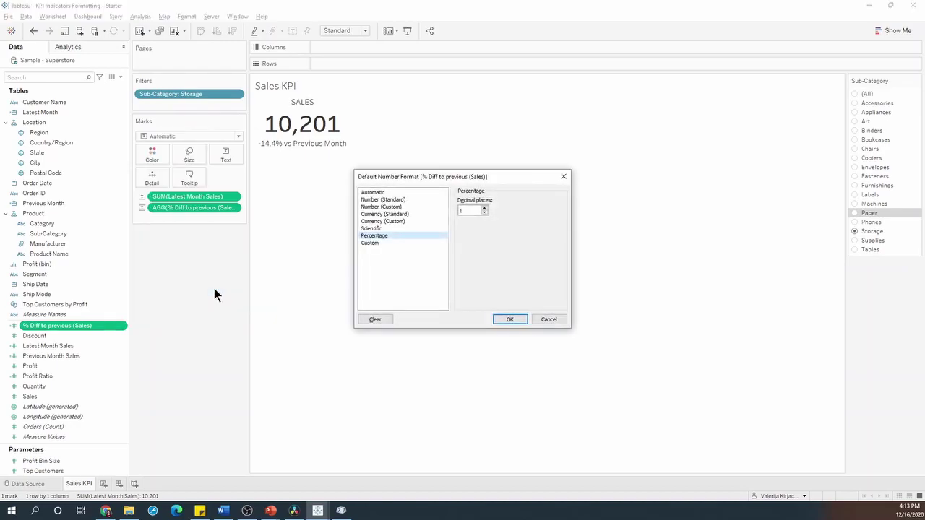
left_click(405, 243)
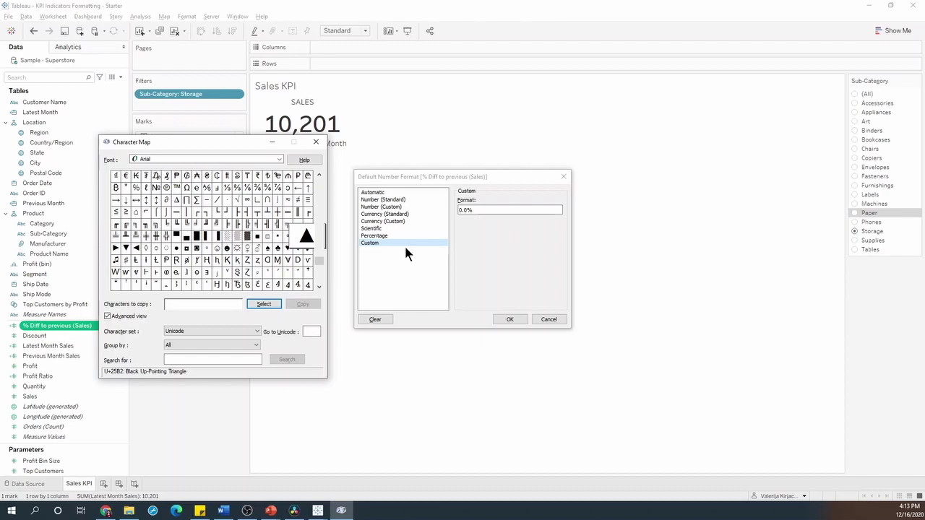
- Paste the ▲ triangle from Character Map at the format's start and add a semicolon
double_click(309, 237)
left_click_drag(211, 305, 164, 305)
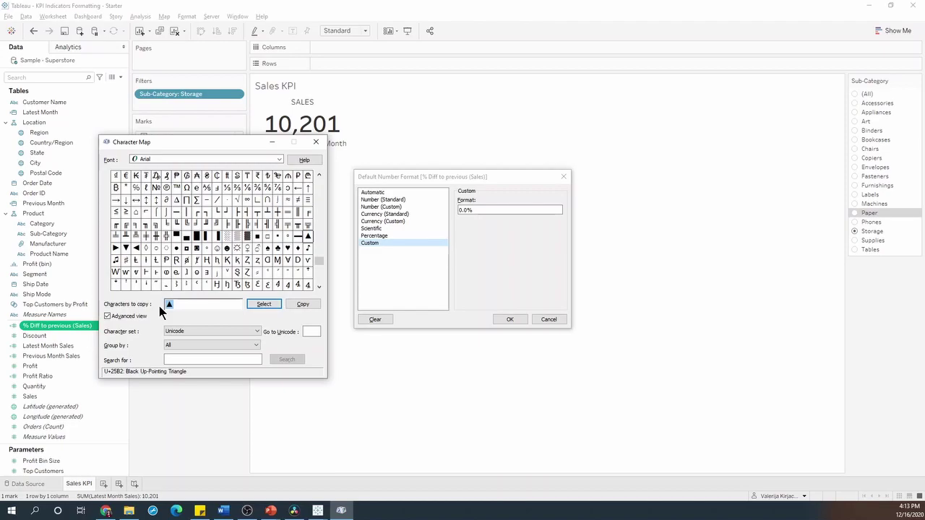
left_click(460, 210)
key("ctrl+v")
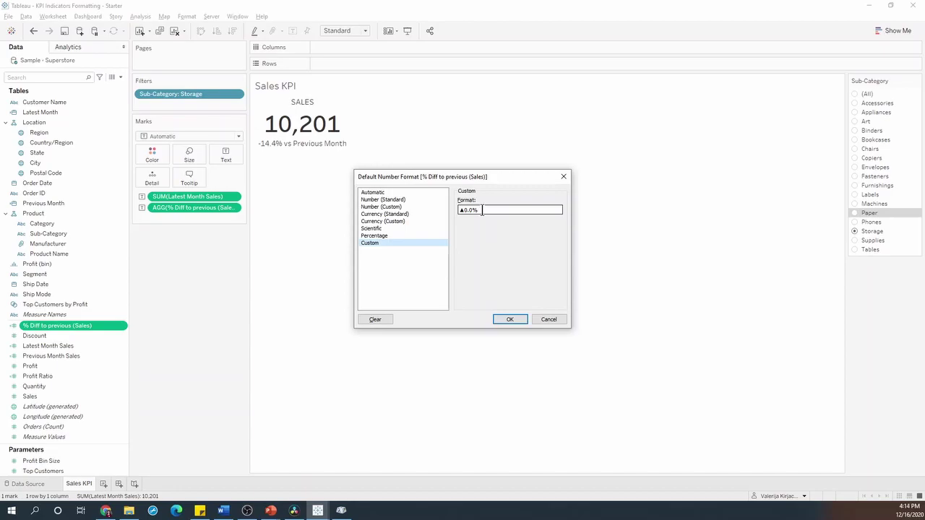
type(";")
- Paste the ▼ triangle after the semicolon and add 0.0%, giving ▲0.0%;▼0.0%
key("alt+Tab")
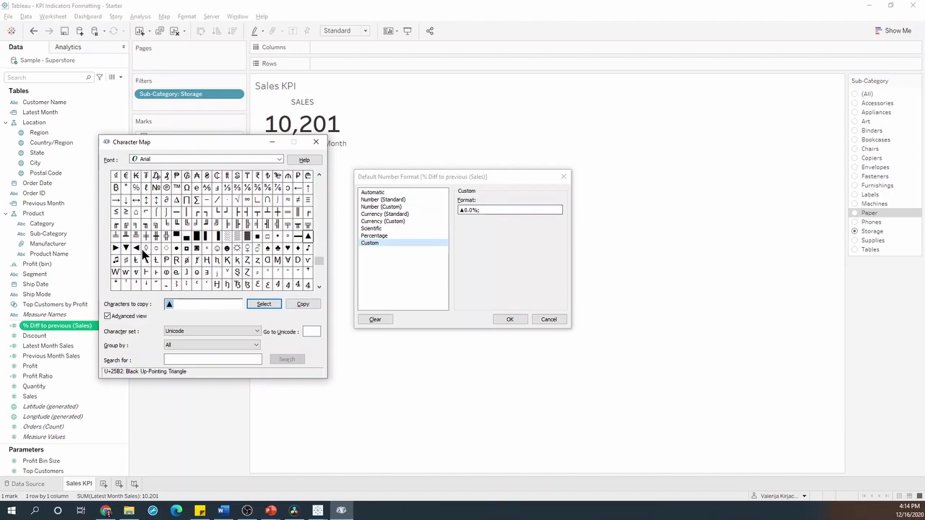
left_click(126, 248)
left_click(263, 303)
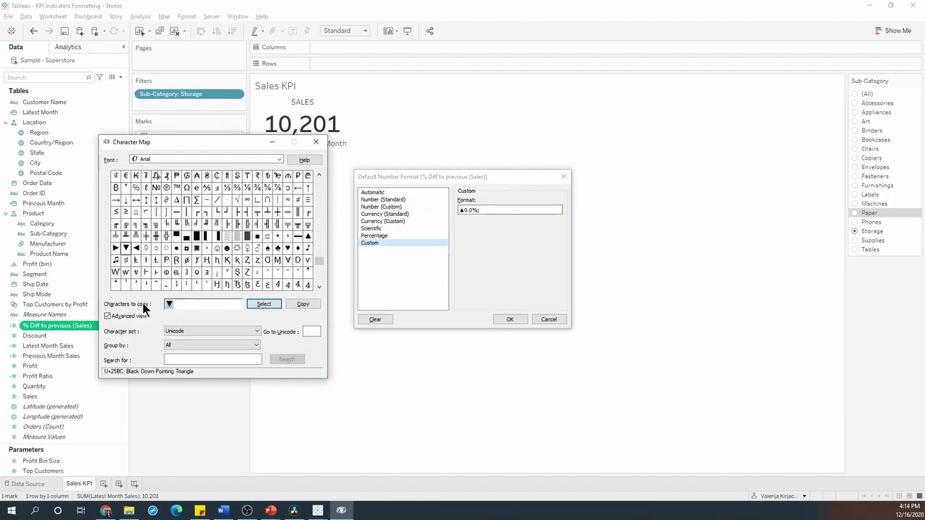
left_click(527, 208)
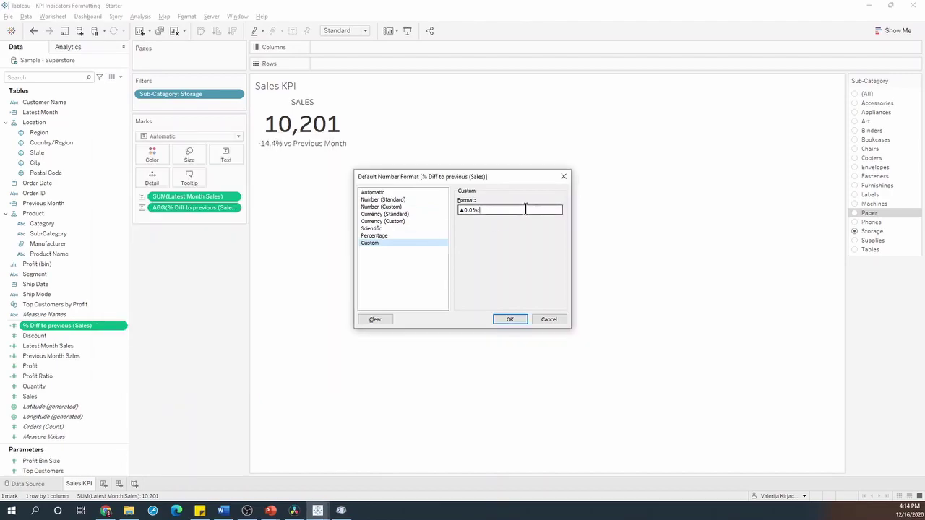
key("ctrl+v")
type("0.0%")
left_click_drag(477, 212, 458, 214)
left_click_drag(480, 212, 501, 212)
left_click(504, 210)
- Apply the arrow format, then put % Diff on Color and take it off again
left_click(508, 320)
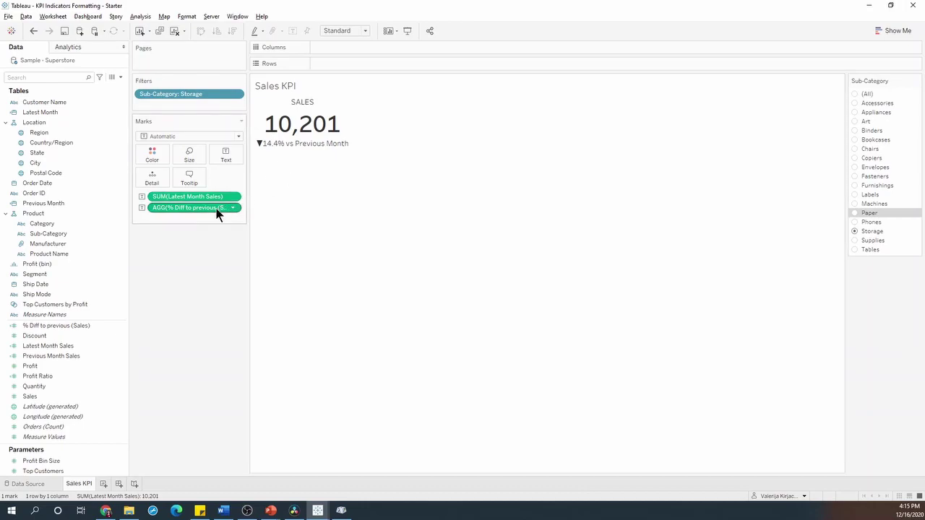
left_click_drag(217, 210, 152, 164)
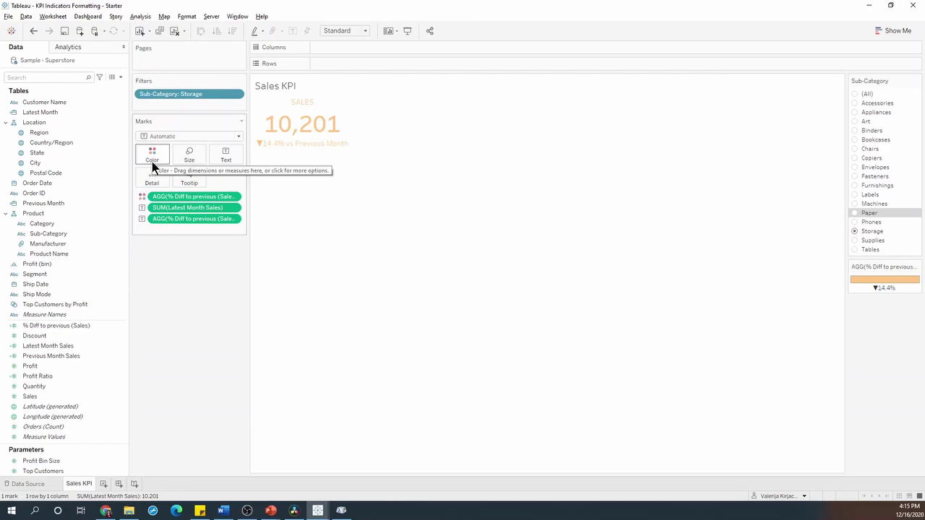
left_click_drag(164, 194, 99, 186)
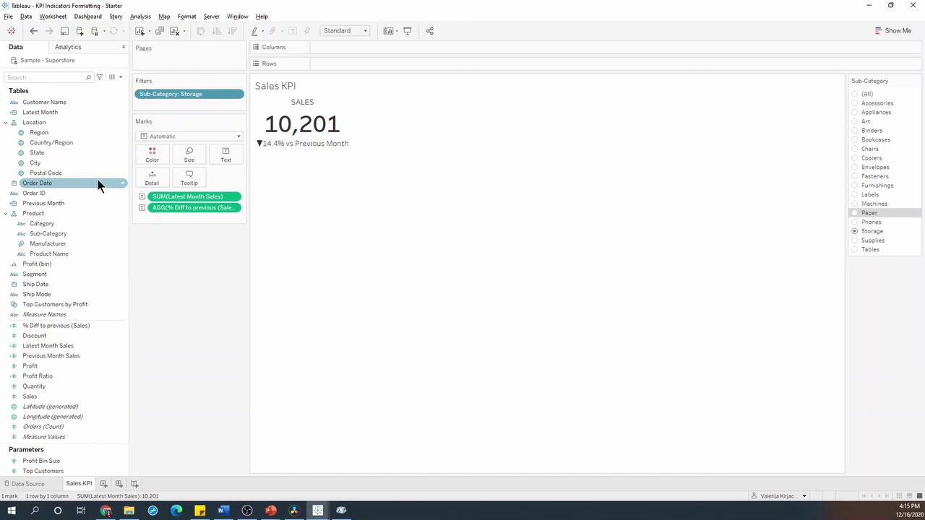
- Duplicate % Diff to previous (Sales) and open the copy's calculation for editing
right_click(115, 331)
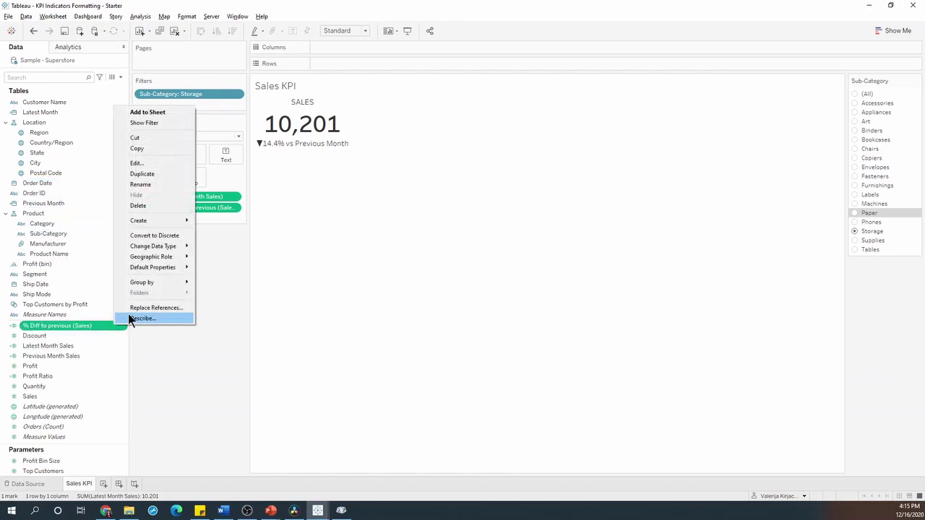
left_click(144, 174)
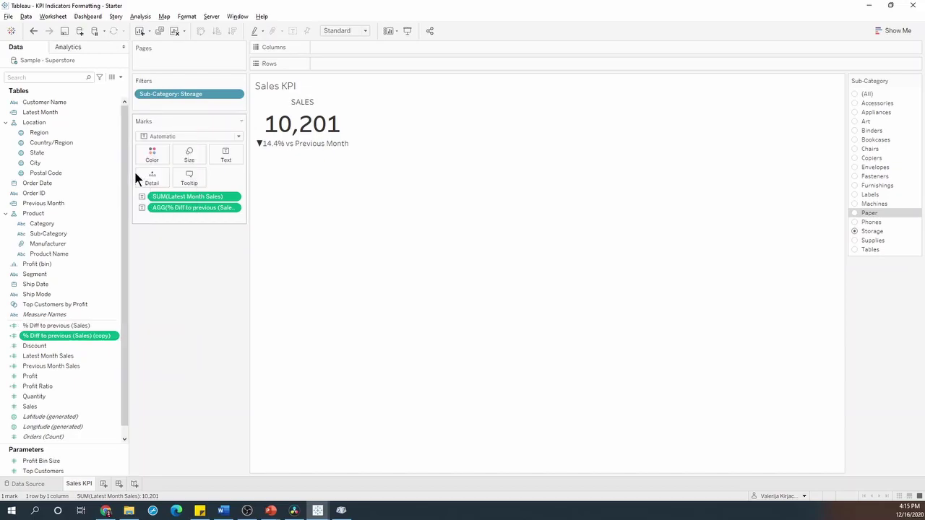
left_click(113, 337)
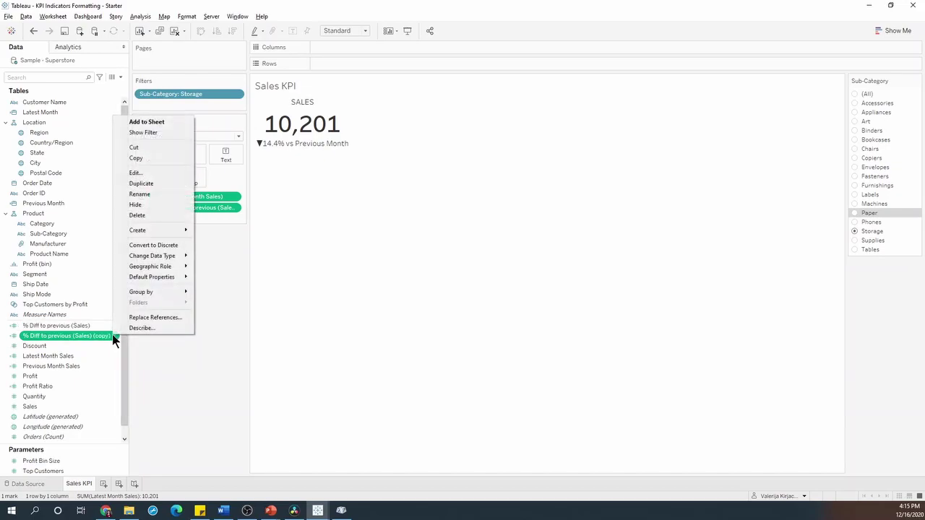
left_click(143, 172)
- Rename the copied field to '+ LABEL % Diff to previous (Sales)'
left_click(255, 176)
left_click_drag(255, 176, 344, 180)
key("BackSpace")
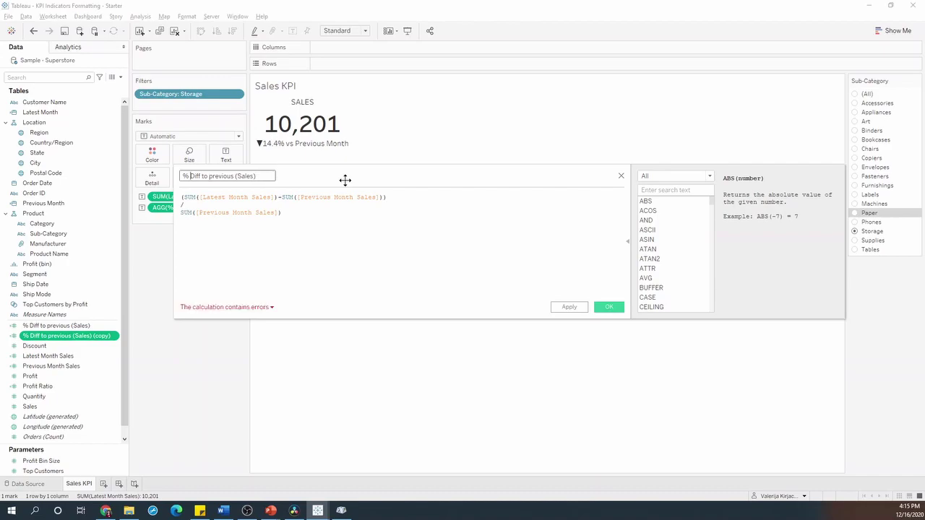
key("Home")
type("+ LABEL")
- Set its formula to IF [% Diff to previous (Sales)] >= 0 THEN [% Diff to previous (Sales)] END and save
left_click_drag(325, 213, 162, 180)
key("BackSpace")
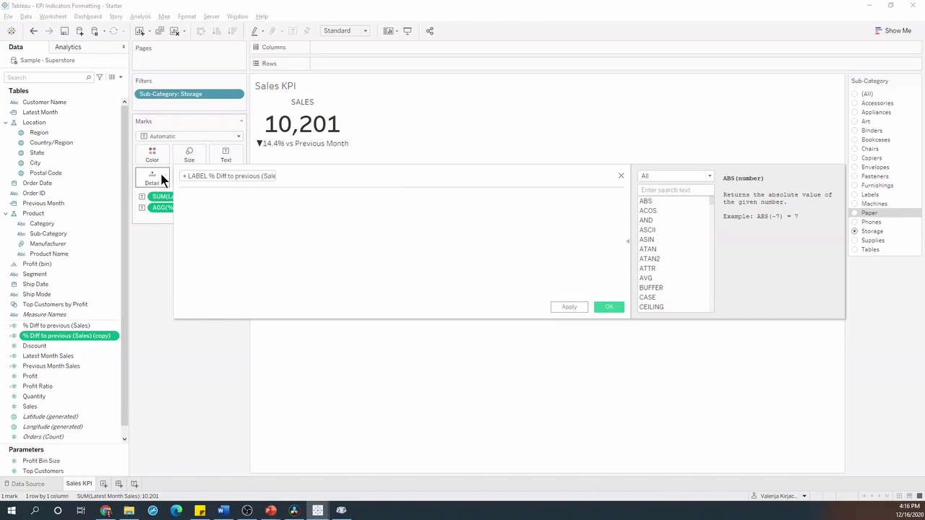
type("IF")
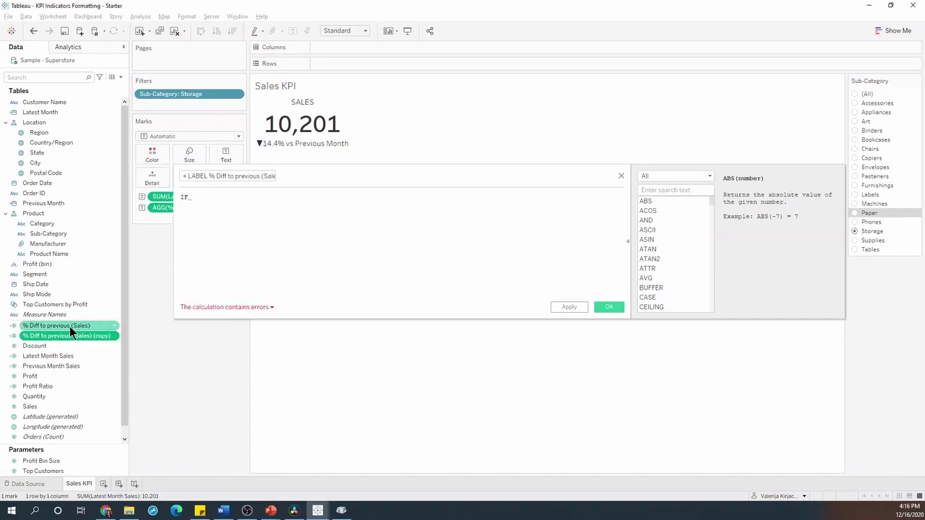
left_click_drag(72, 326, 296, 208)
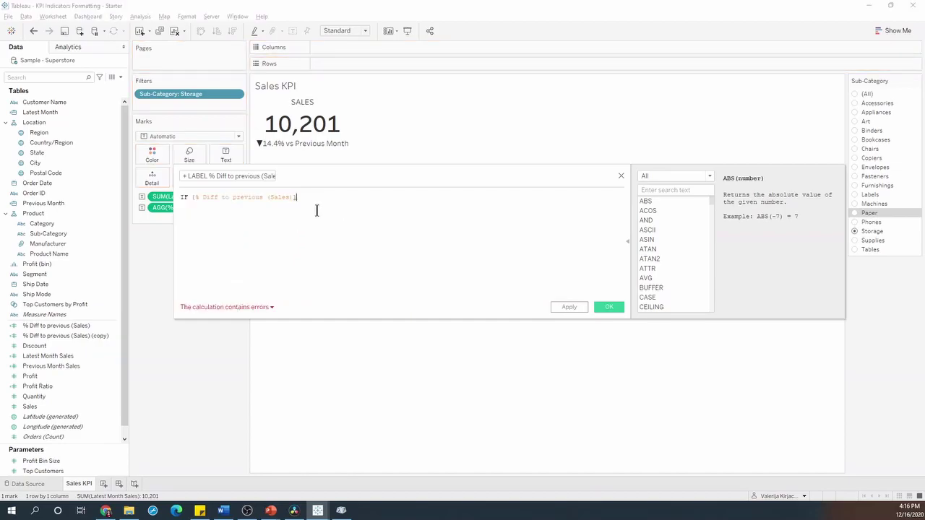
type(">")
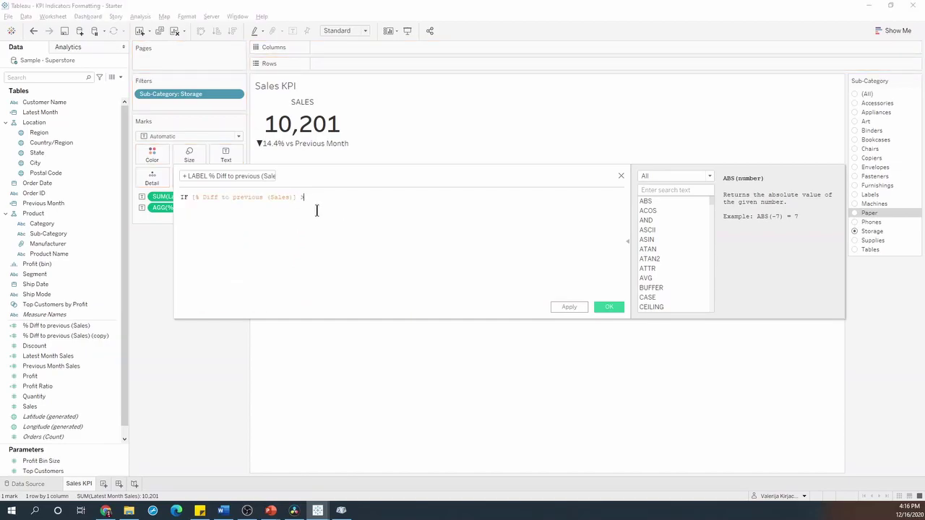
type("= 0 TH")
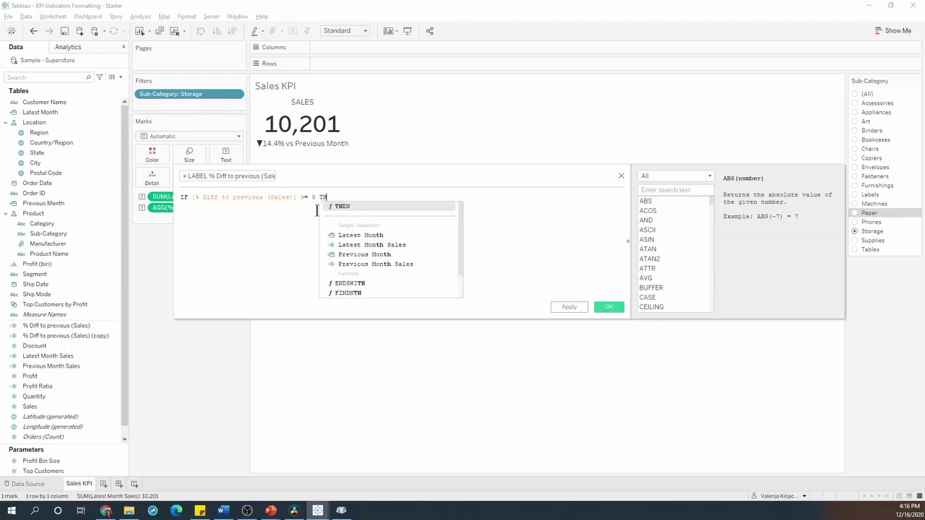
type("EN")
left_click_drag(73, 325, 385, 236)
type("END")
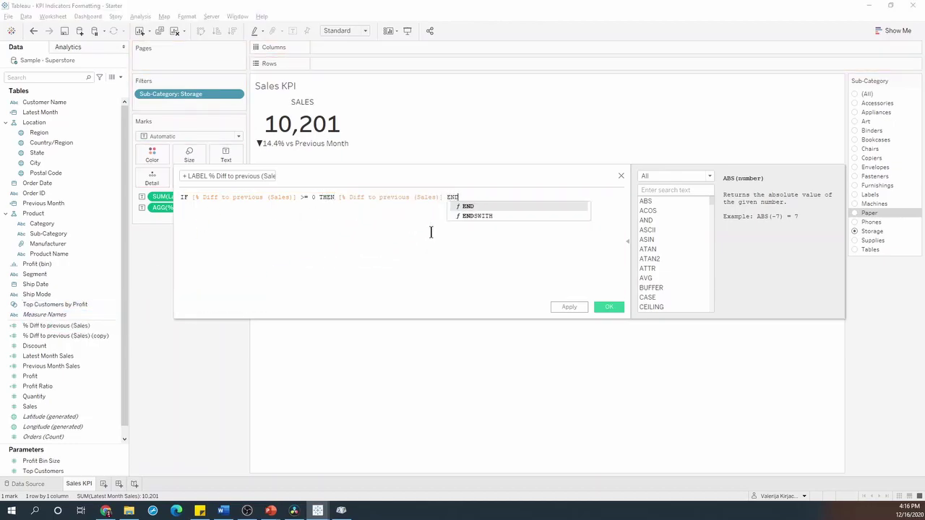
key("Return")
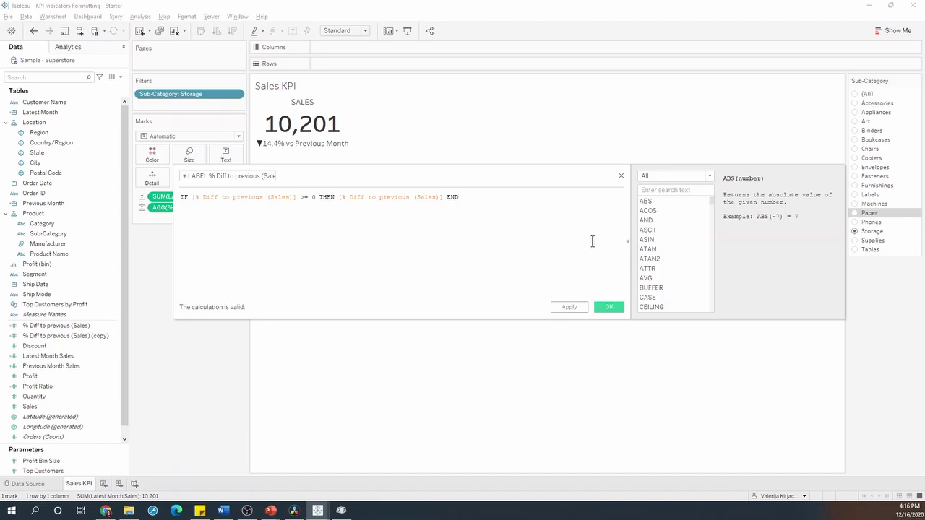
left_click(608, 307)
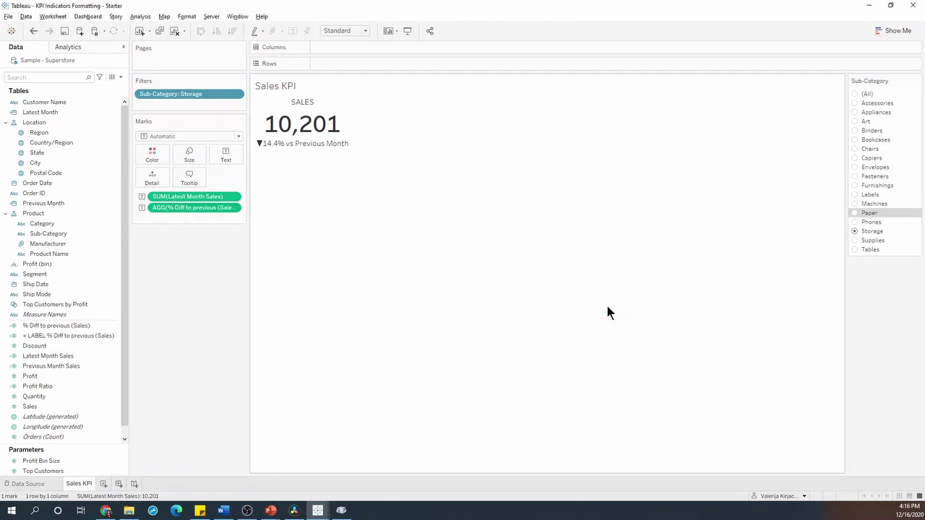
- Duplicate the + LABEL field and open the copy's calculation editor
right_click(104, 336)
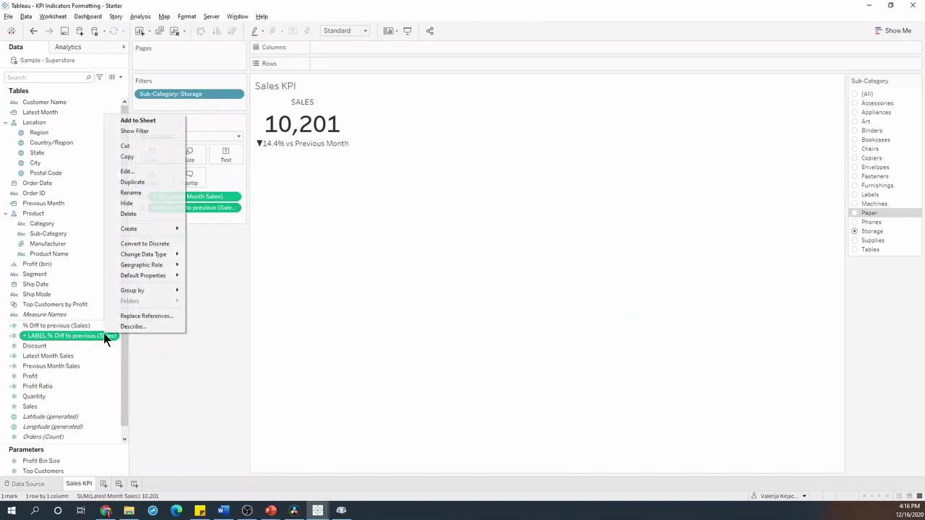
left_click(145, 182)
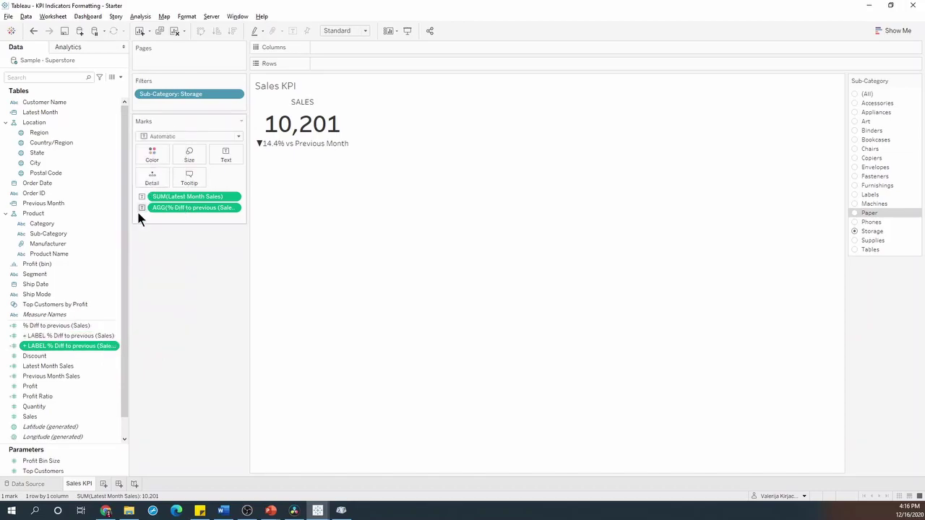
left_click(109, 344)
key("Return")
right_click(114, 348)
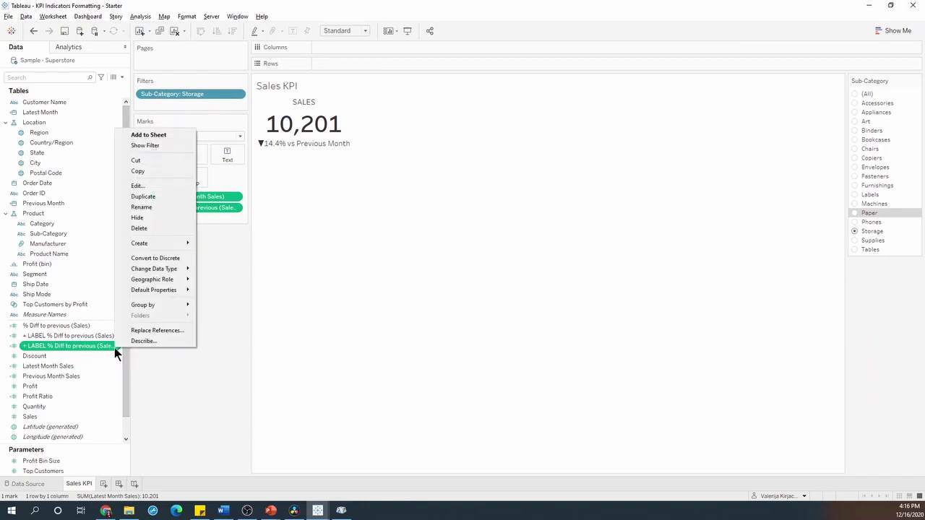
left_click(156, 187)
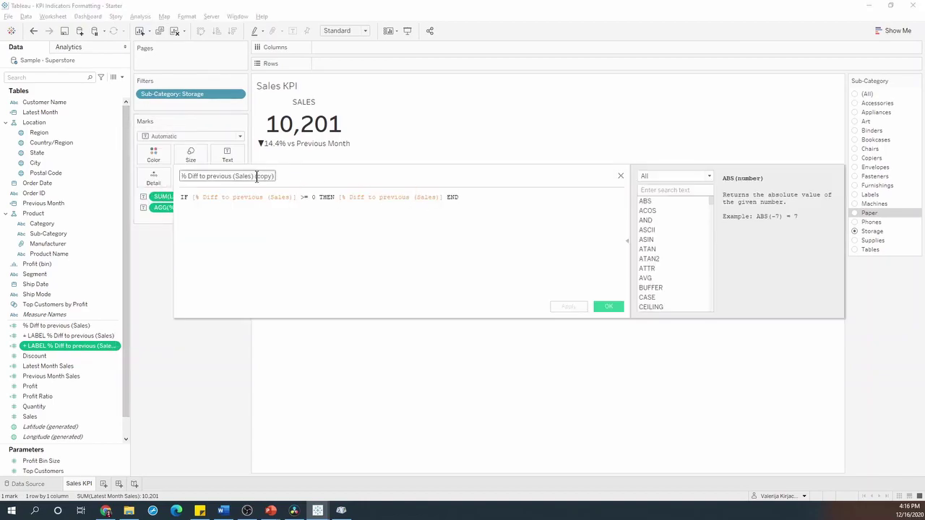
- Rename the copy '- LABEL % Diff to previous (Sales)', change >= 0 to < 0, and save
key("BackSpace")
key("BackSpace")
key("BackSpace")
key("BackSpace")
key("BackSpace")
key("BackSpace")
key("BackSpace")
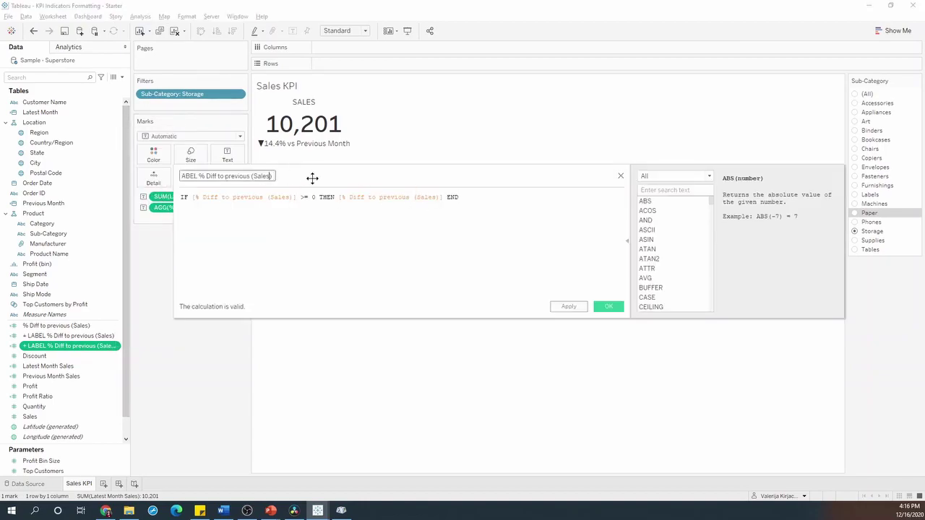
key("Home")
key("Delete")
type("-")
left_click(305, 200)
key("BackSpace")
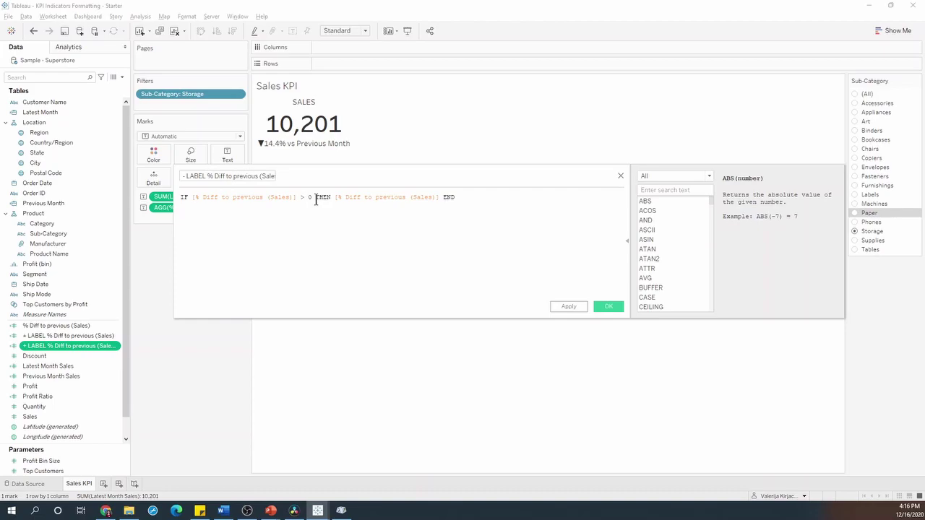
key("BackSpace")
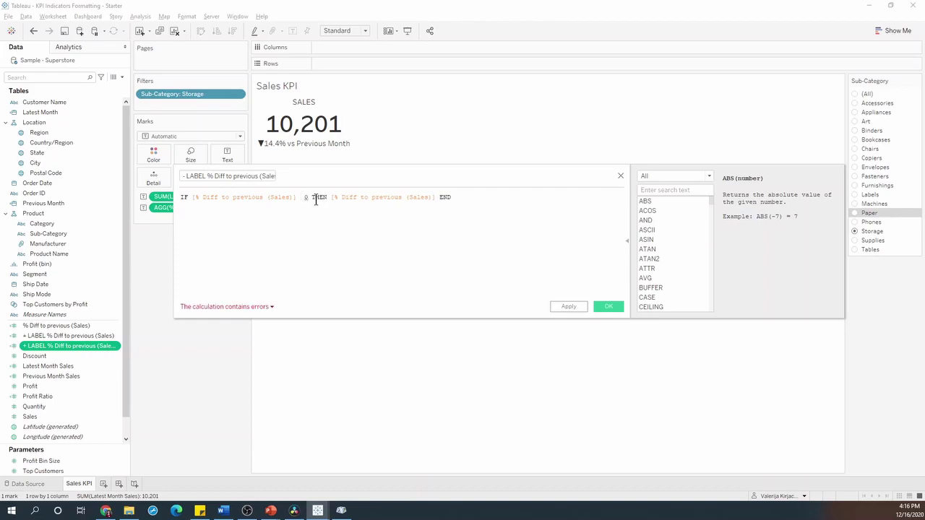
type("<")
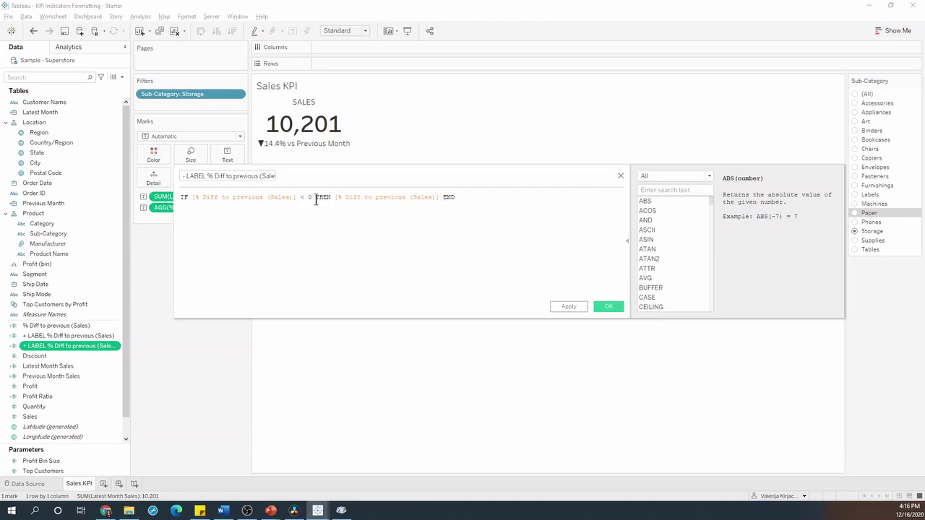
left_click(617, 306)
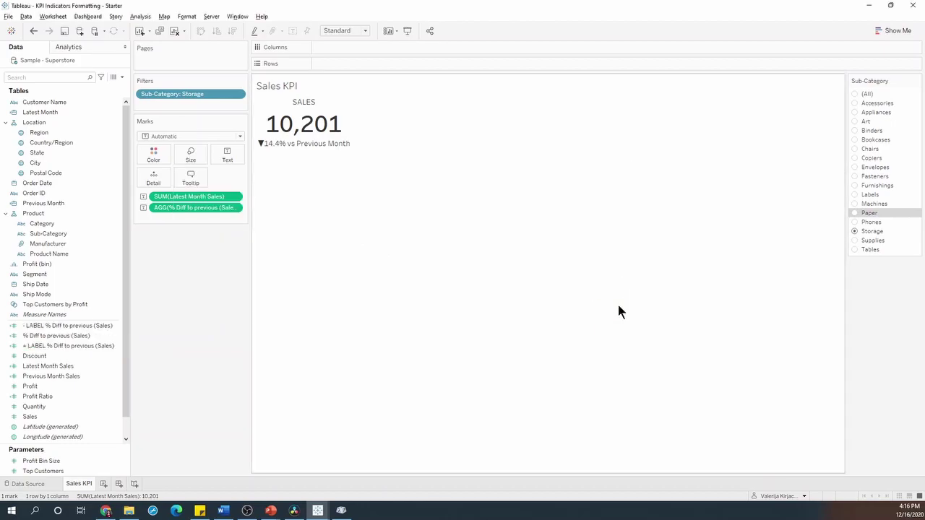
- Add both LABEL fields to the KPI text and open the label editor
left_click(80, 324)
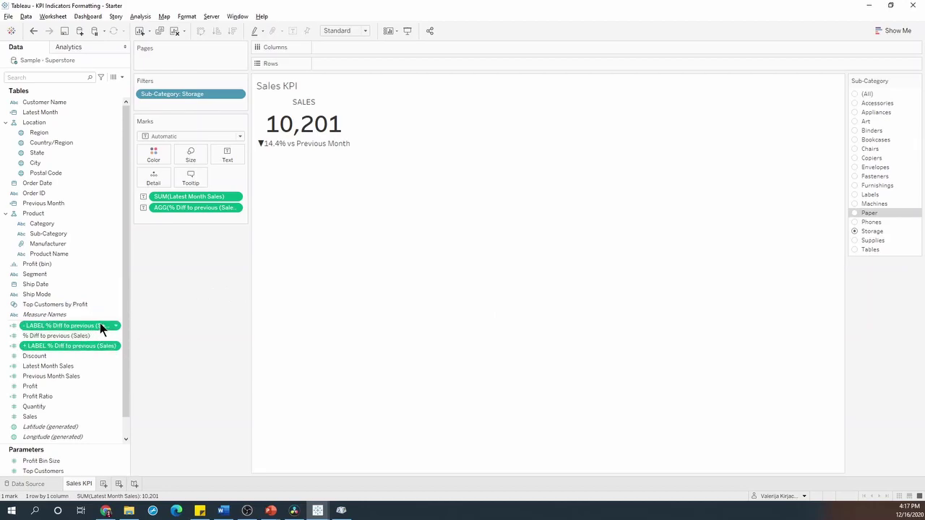
left_click_drag(100, 324, 226, 157)
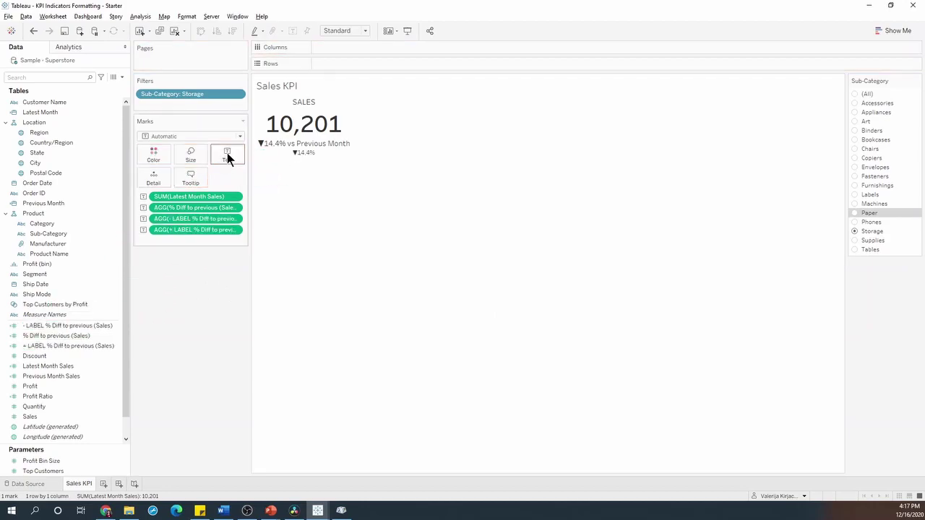
left_click(227, 153)
left_click(303, 176)
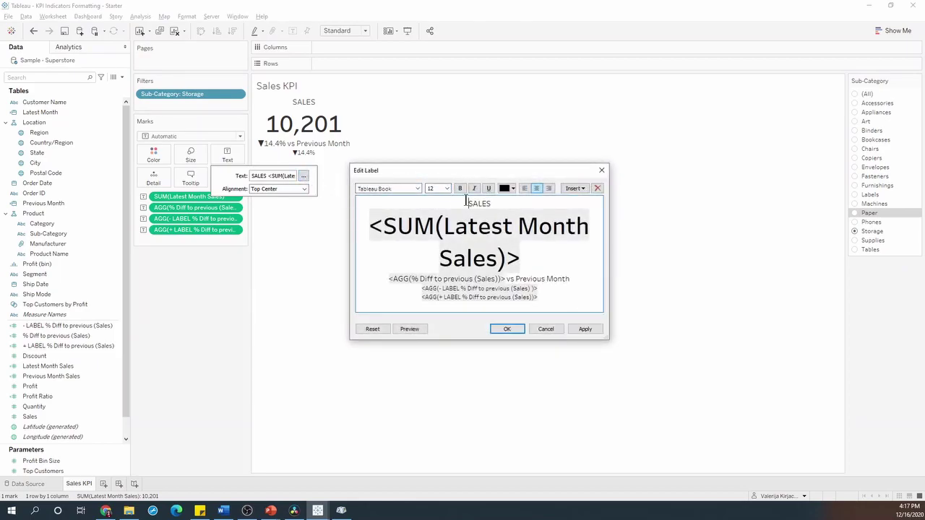
- Remove the original % Diff token and join - LABEL and + LABEL on one line before 'vs Previous Month'
left_click_drag(389, 279, 504, 279)
key("Delete")
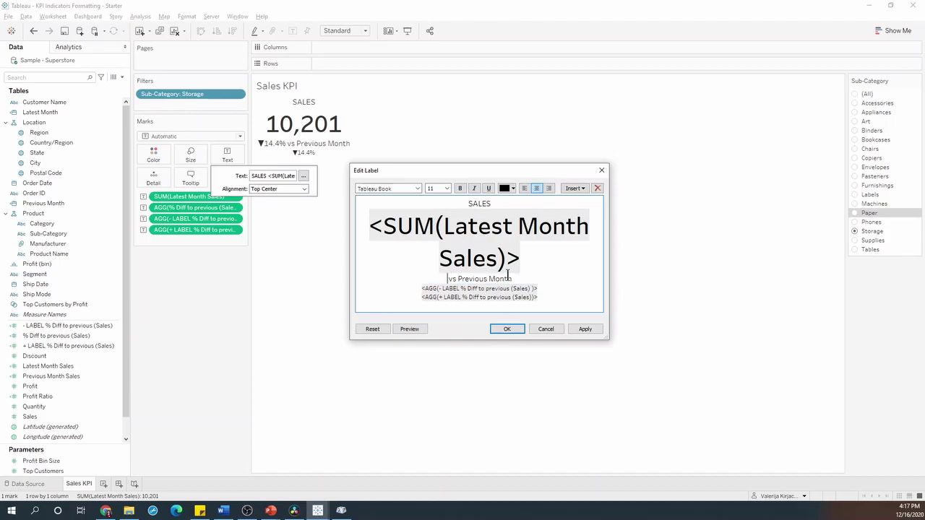
left_click_drag(421, 288, 540, 297)
key("Delete")
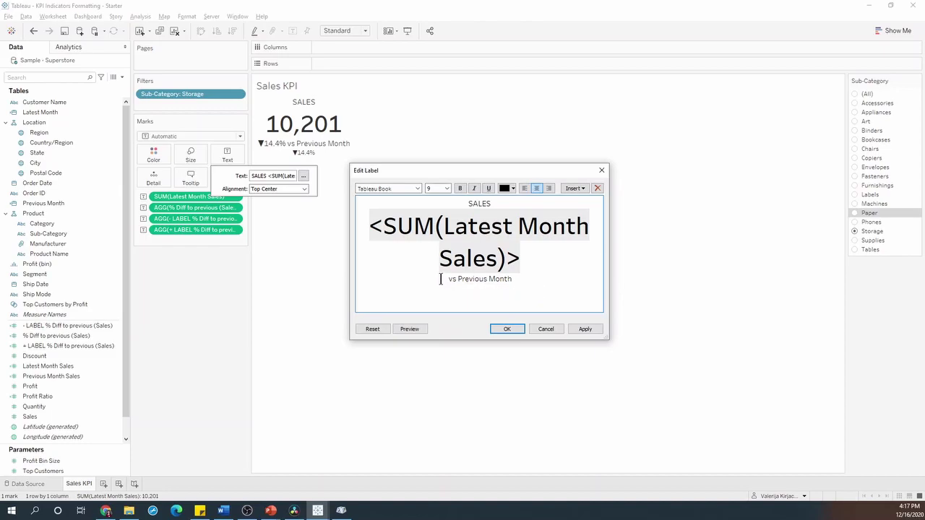
key("ctrl+z")
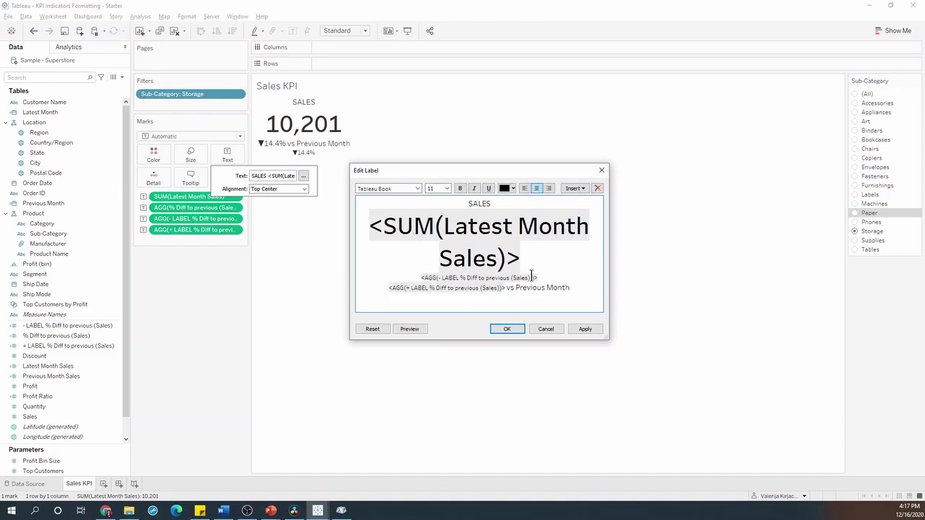
key("Home")
key("BackSpace")
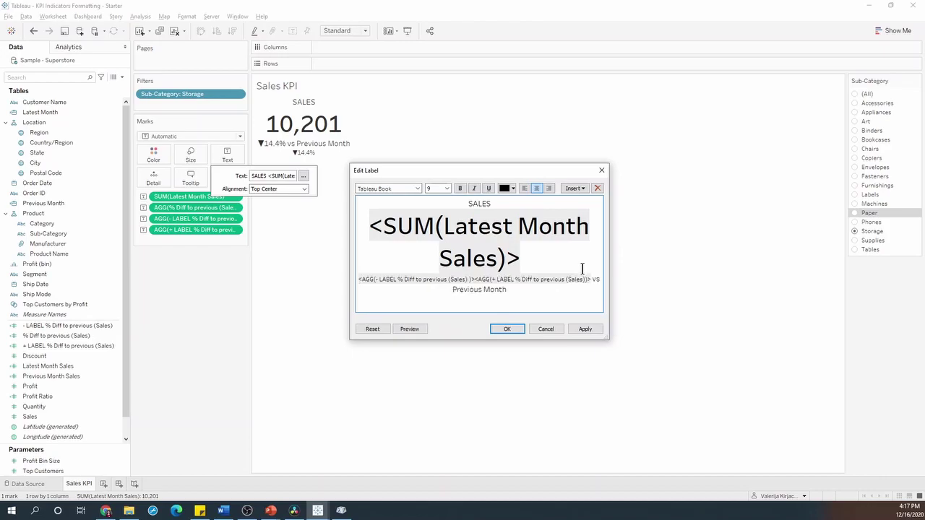
- Make the - LABEL token bold and red
double_click(417, 280)
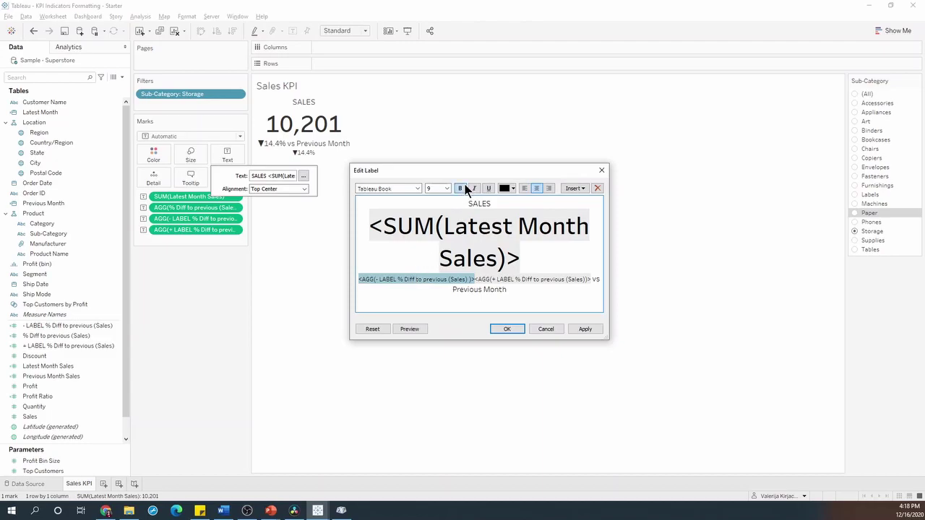
left_click(462, 187)
left_click(514, 189)
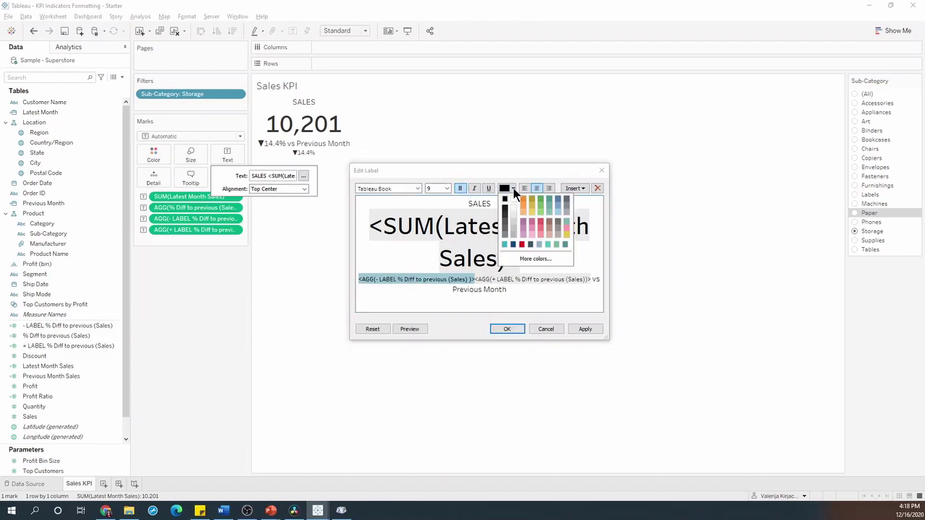
left_click(522, 245)
- Make the + LABEL token bold and teal, then apply the label changes
double_click(519, 280)
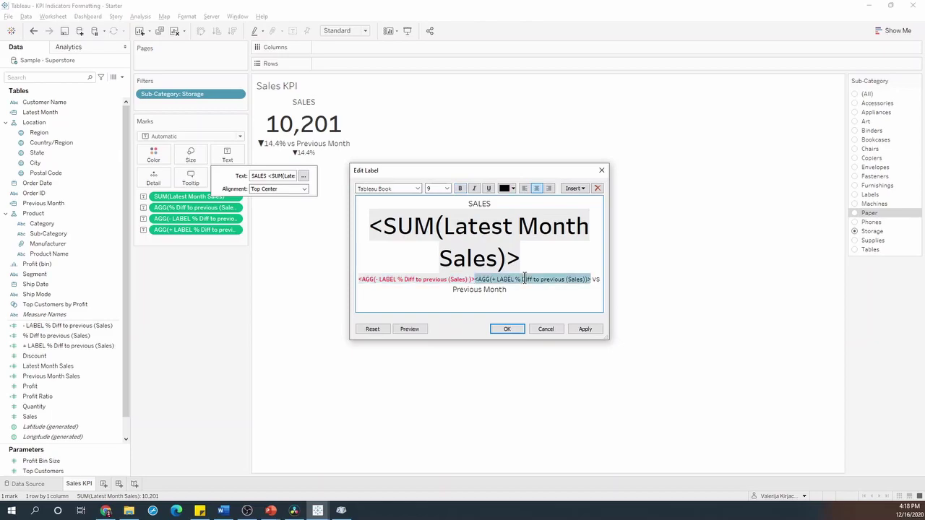
left_click(461, 188)
left_click(513, 189)
left_click(516, 245)
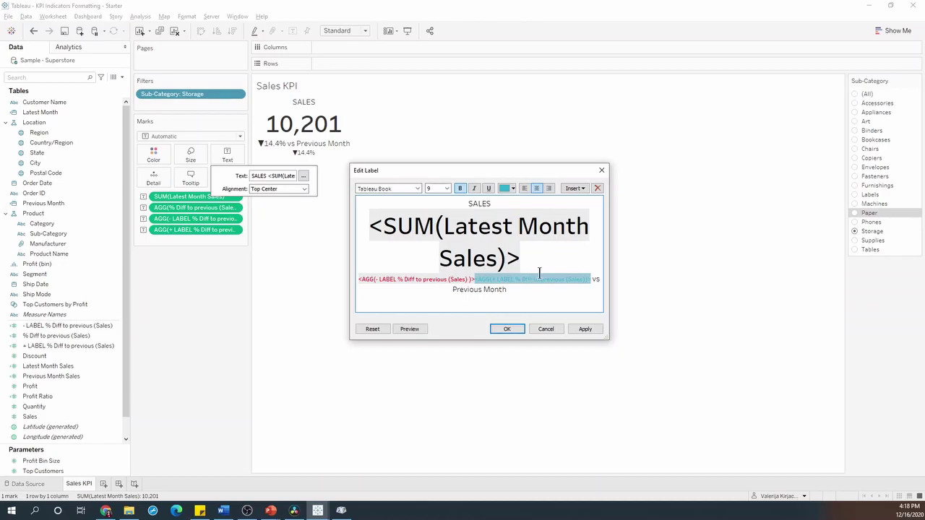
left_click(506, 329)
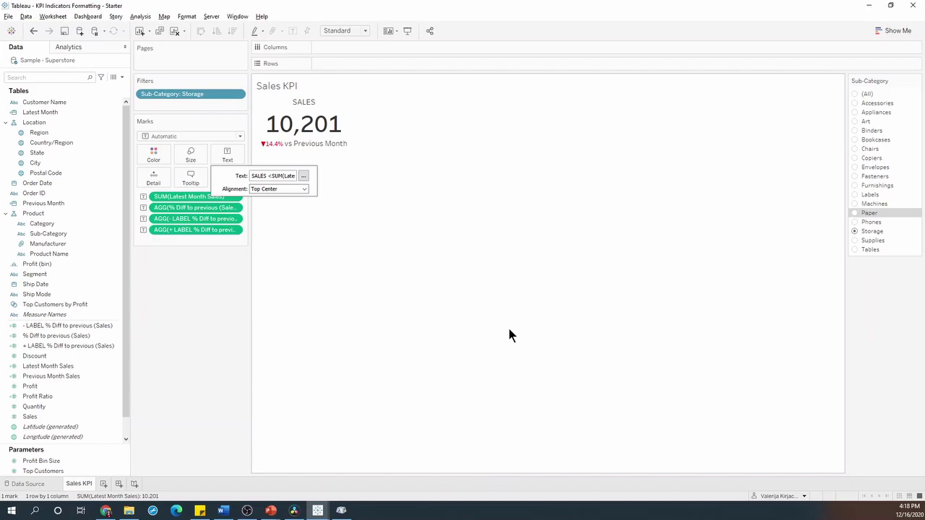
- Filter the KPI to Phones, then Paper, which shows 3,891 with a teal ▲7.5% vs Previous Month
left_click(855, 222)
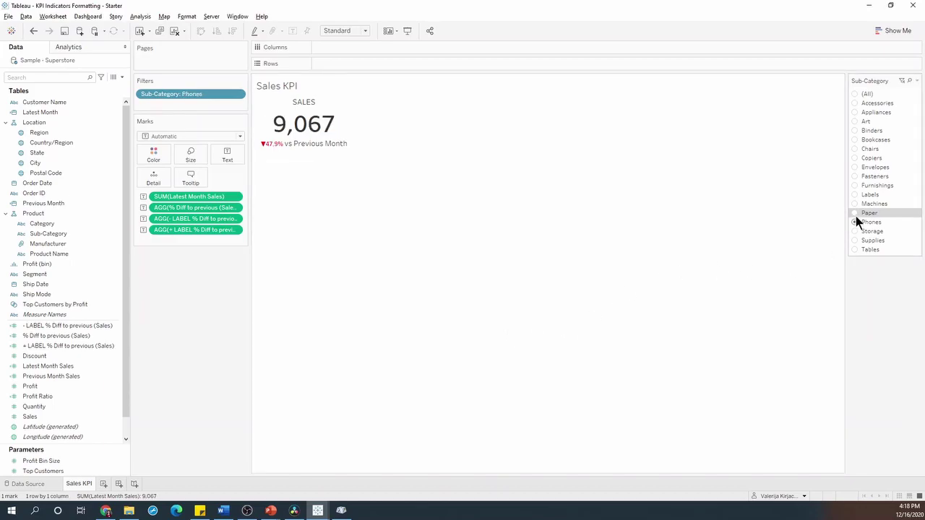
left_click(855, 213)
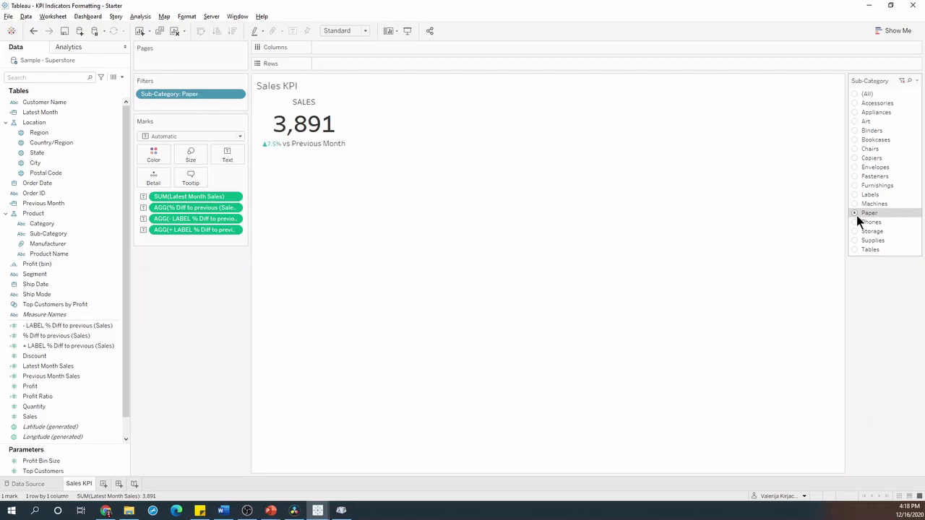